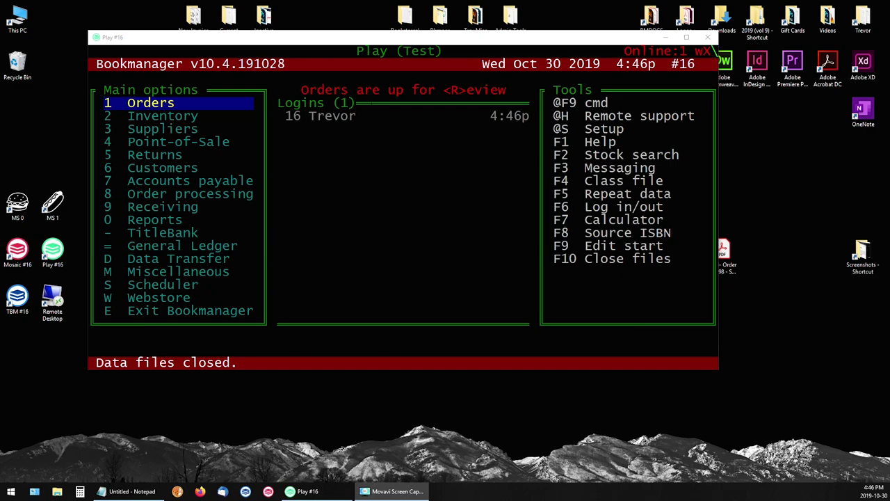
# Change Find Me: A Novel's Min. OH from its inventory record to -1
pyautogui.moveTo(377, 40); pyautogui.dragTo(398, 56)
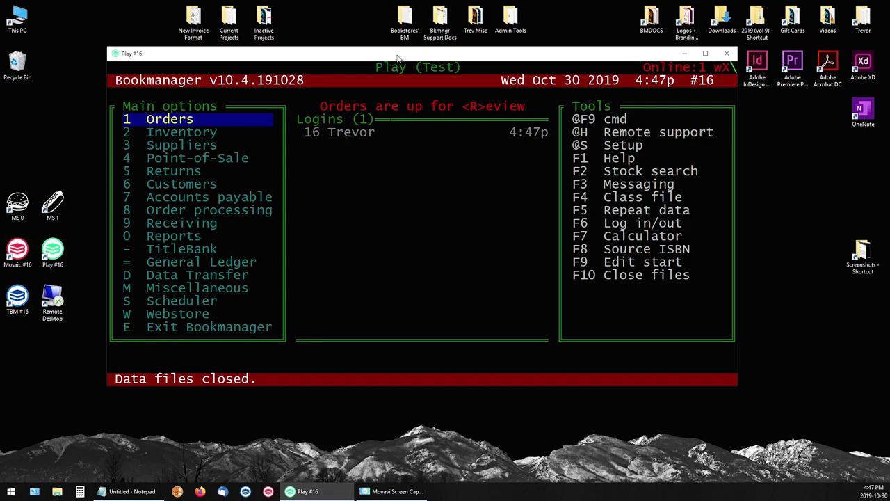
pyautogui.press('2')
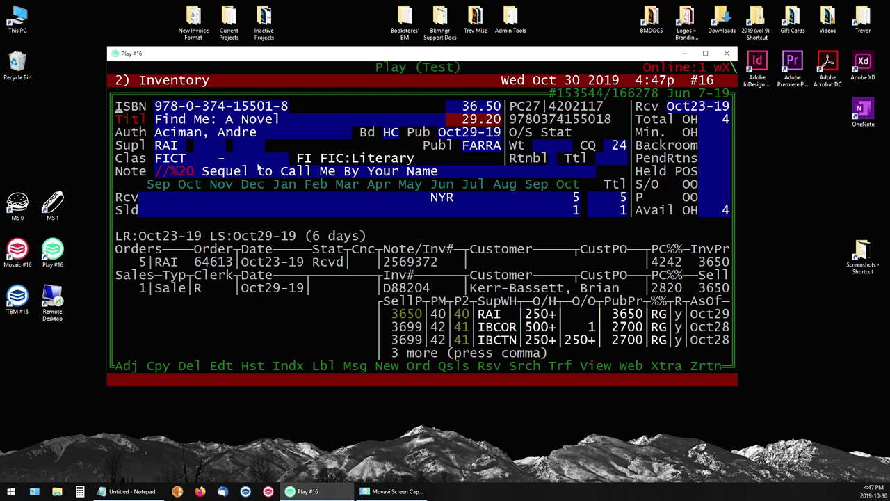
pyautogui.moveTo(634, 133); pyautogui.dragTo(727, 136)
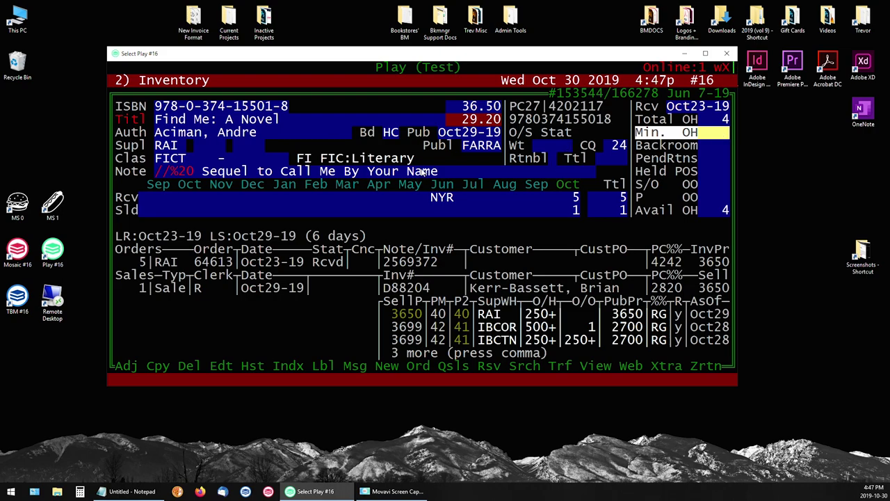
pyautogui.press('Return')
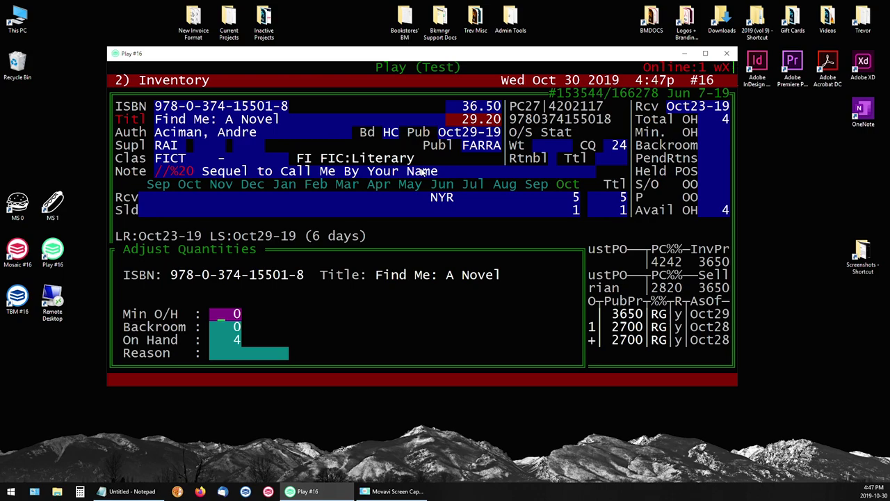
pyautogui.write('-1')
pyautogui.press('Return')
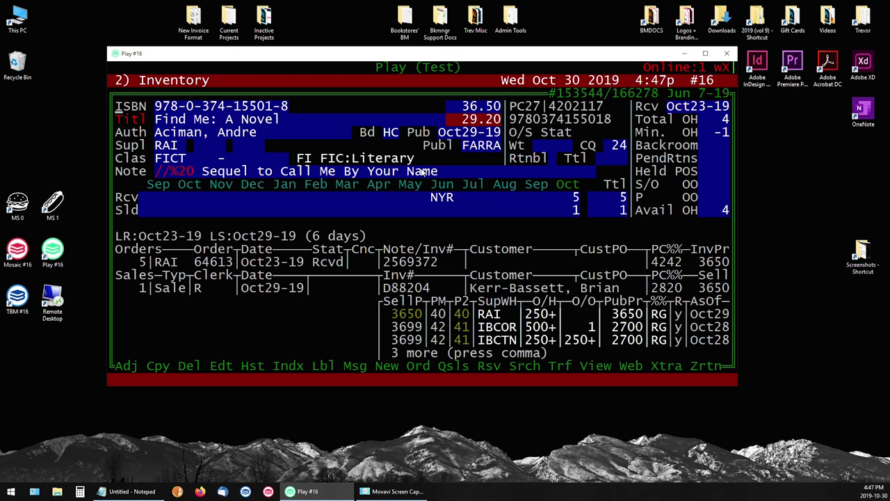
pyautogui.press('o')
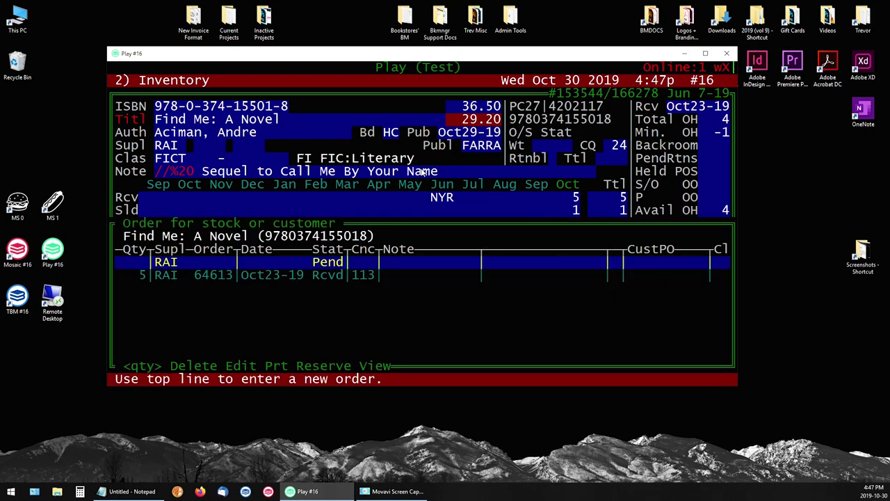
# Start a stock order for Find Me: A Novel, see the DO NOT ORDER warning, and cancel
pyautogui.press('Return')
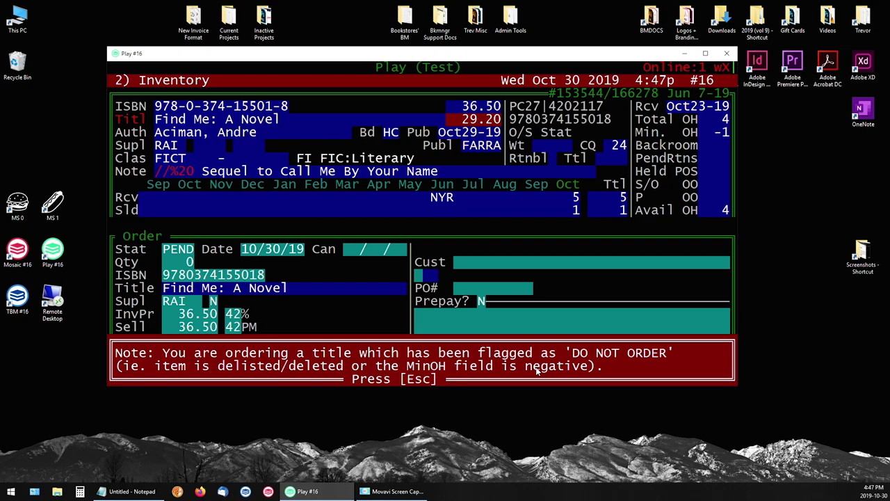
pyautogui.press('Escape')
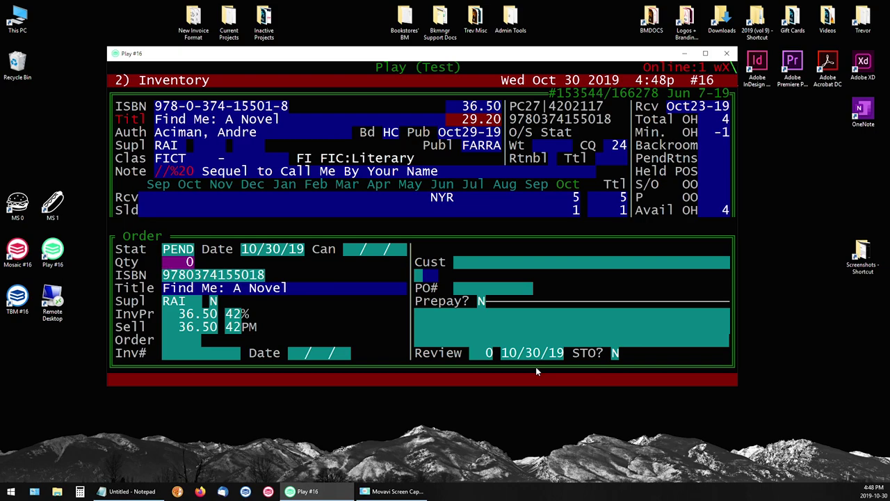
pyautogui.press('Escape')
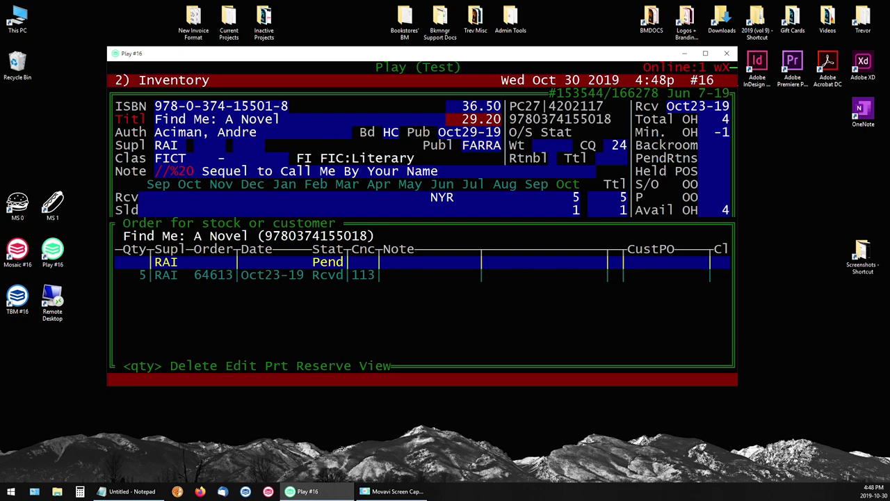
# Bring the Notepad ISBN list into view, then return to Bookmanager's main menu
pyautogui.hotkey('alt', 'Tab')
pyautogui.moveTo(889, 43); pyautogui.dragTo(889, 132)
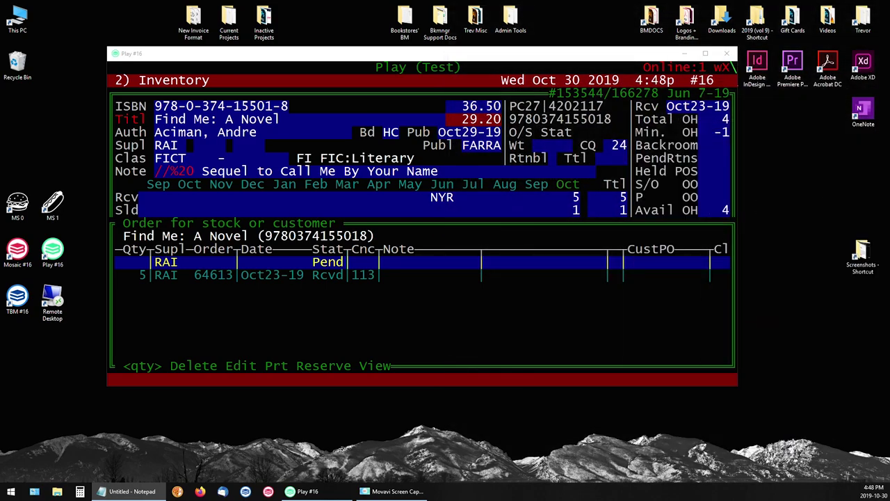
pyautogui.click(466, 56)
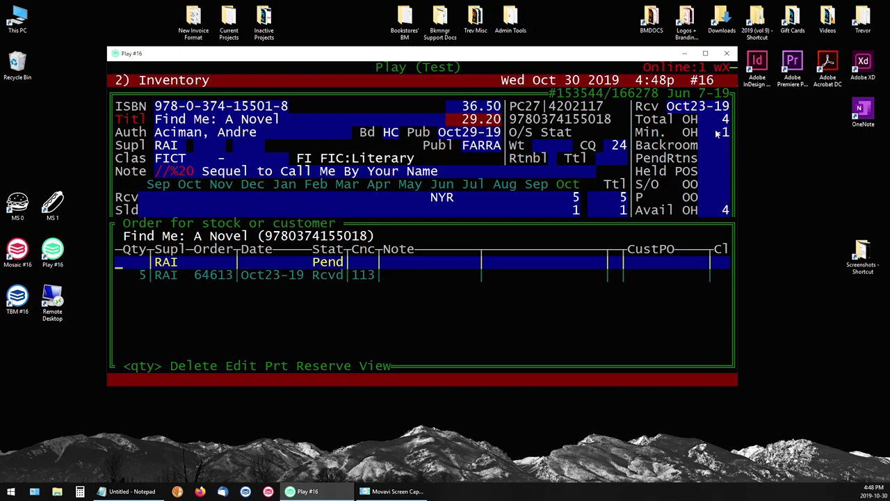
pyautogui.press('Escape')
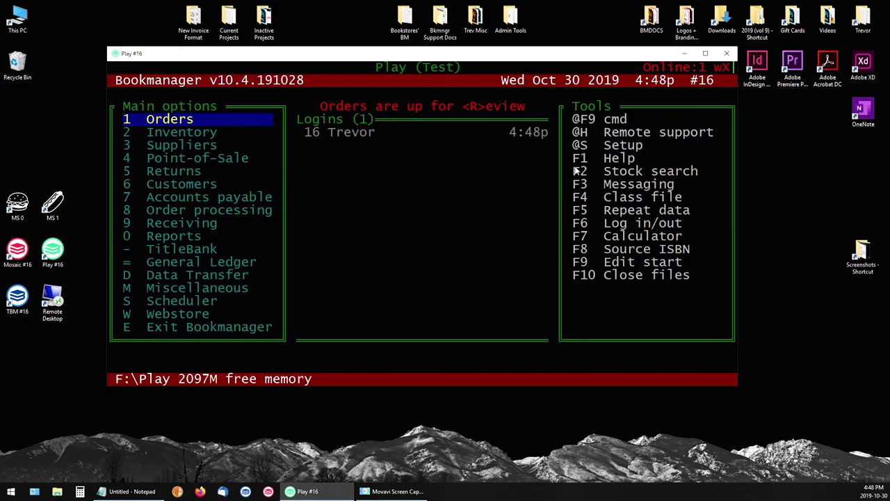
# Under Reports > Custom Inventory Reports, add new report 036 titled 'do not reorder'
pyautogui.press('0')
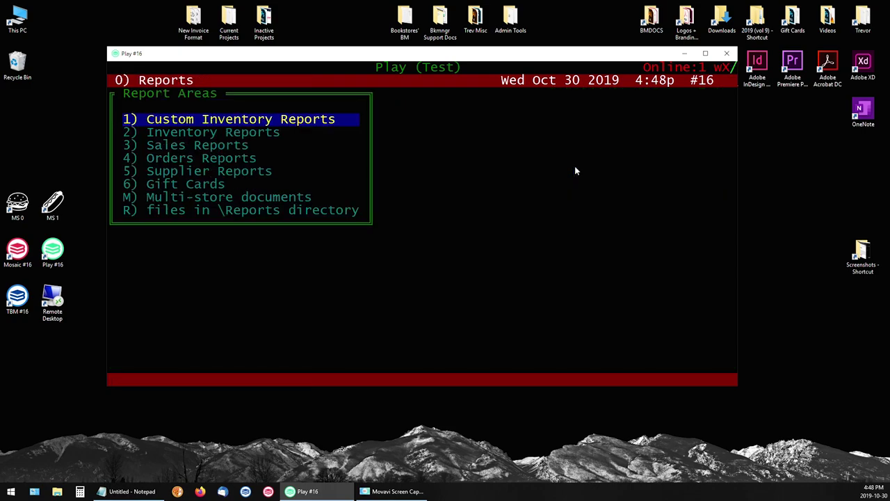
pyautogui.press('1')
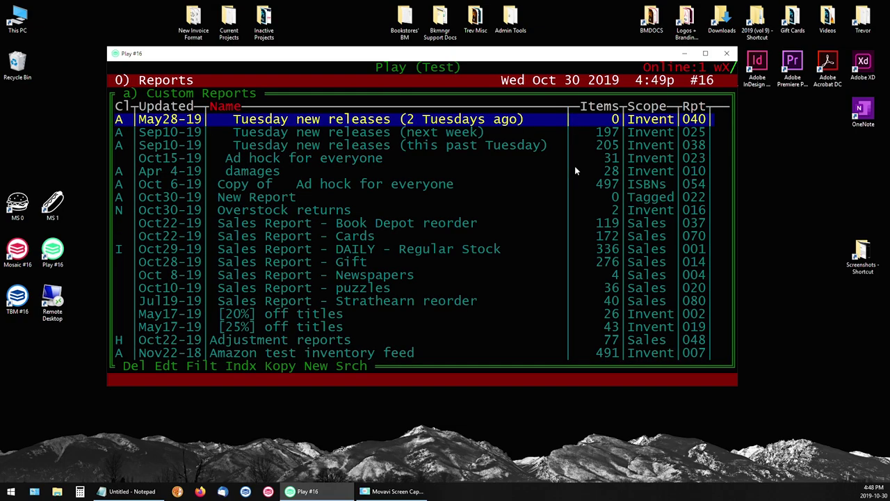
pyautogui.press('n')
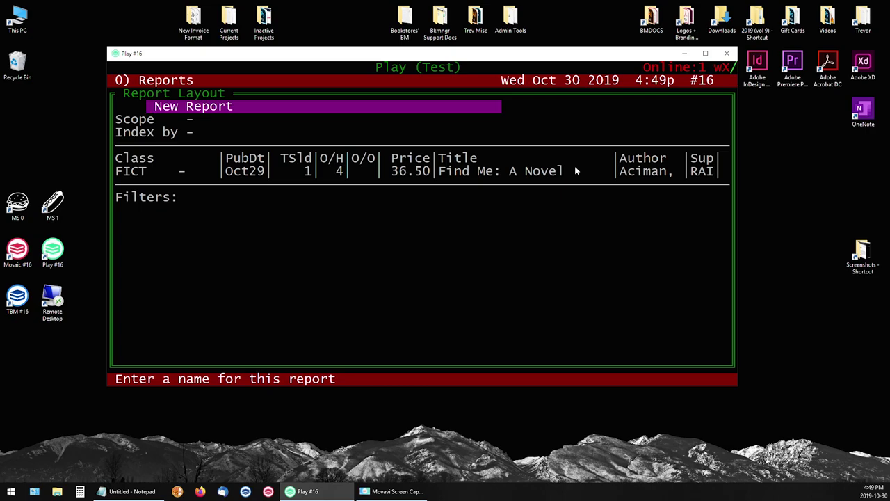
pyautogui.write('do not o')
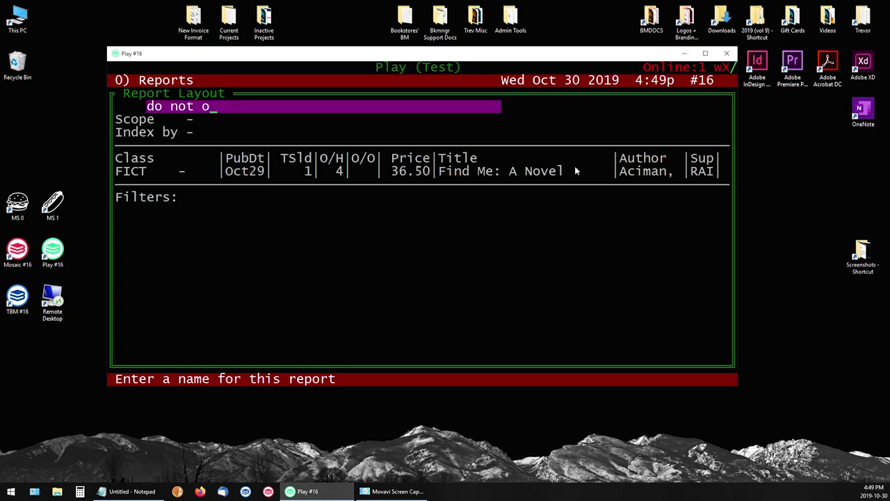
pyautogui.press('BackSpace')
pyautogui.write('reorder')
pyautogui.press('Return')
pyautogui.press('Return')
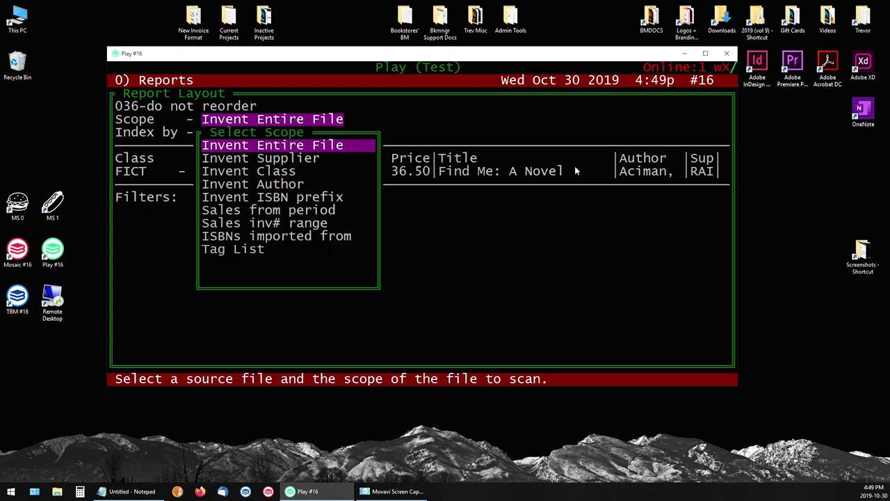
# Pick Tag List instead of Invent Entire File as report 036's scope
pyautogui.press('Down')
pyautogui.press('Down')
pyautogui.press('Down')
pyautogui.press('Down')
pyautogui.press('Down')
pyautogui.press('Down')
pyautogui.press('Down')
pyautogui.press('Down')
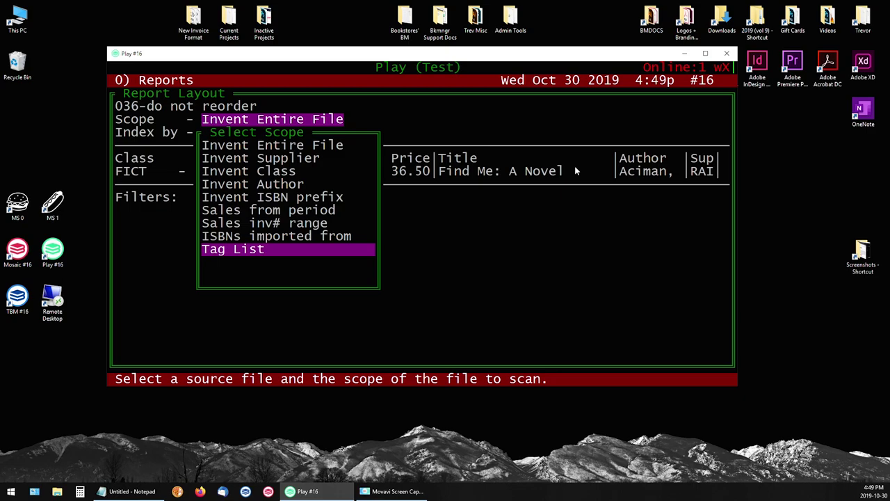
pyautogui.press('Up')
pyautogui.press('Up')
pyautogui.press('Up')
pyautogui.press('Up')
pyautogui.press('Up')
pyautogui.press('Up')
pyautogui.press('Up')
pyautogui.press('Up')
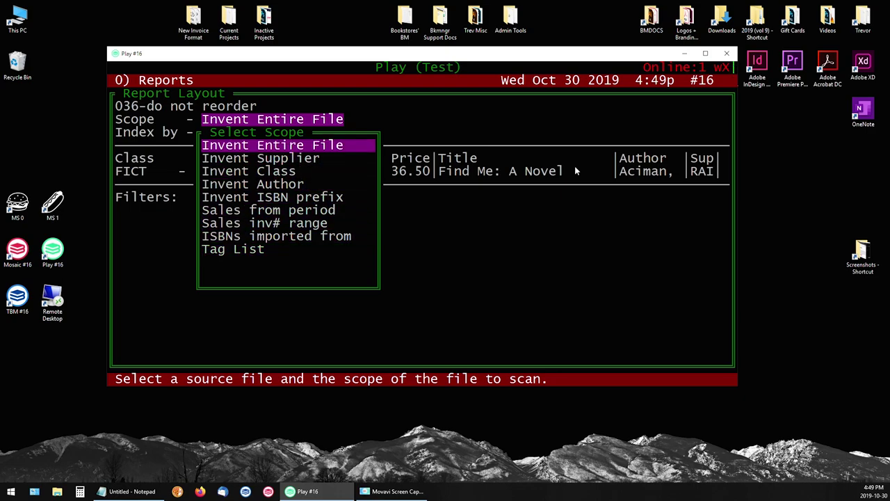
pyautogui.press('Down')
pyautogui.press('Down')
pyautogui.press('Down')
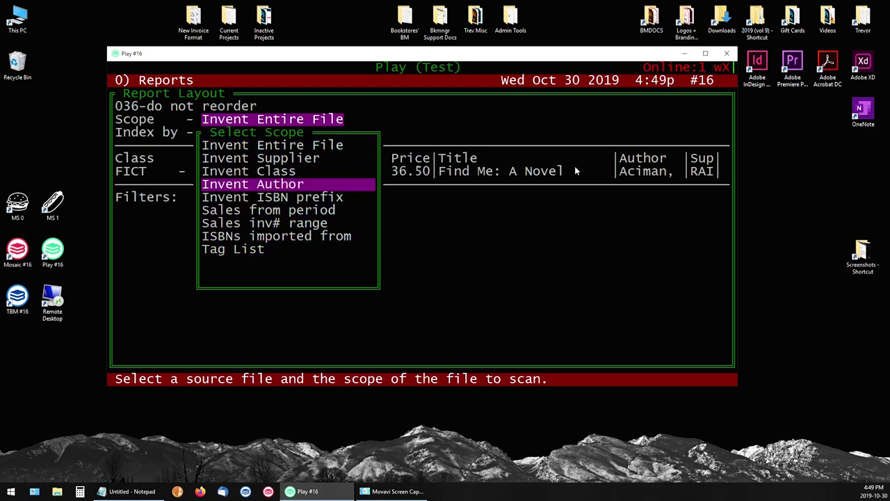
pyautogui.press('Up')
pyautogui.press('Down')
pyautogui.press('Down')
pyautogui.press('Down')
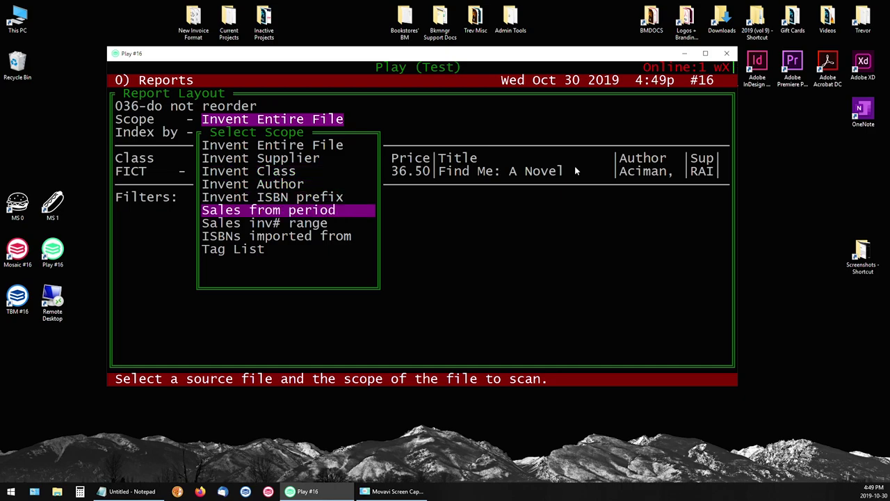
pyautogui.press('Up')
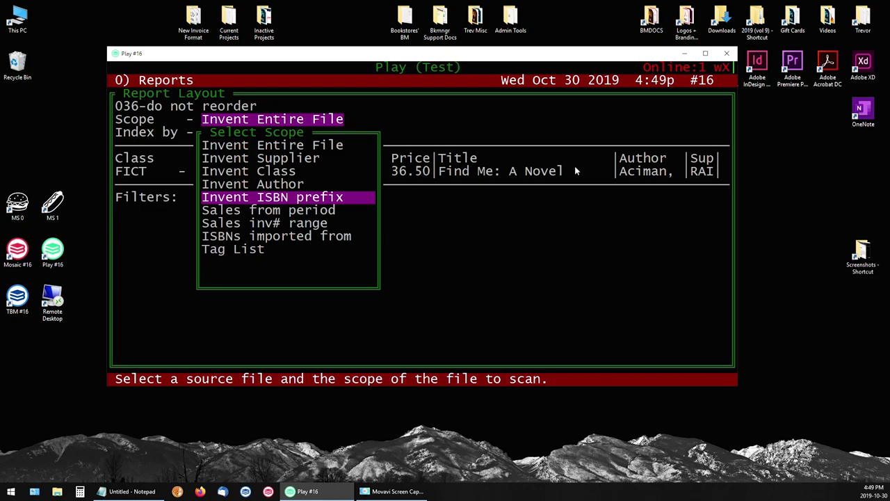
pyautogui.press('Down')
pyautogui.press('Down')
pyautogui.press('Down')
pyautogui.press('Down')
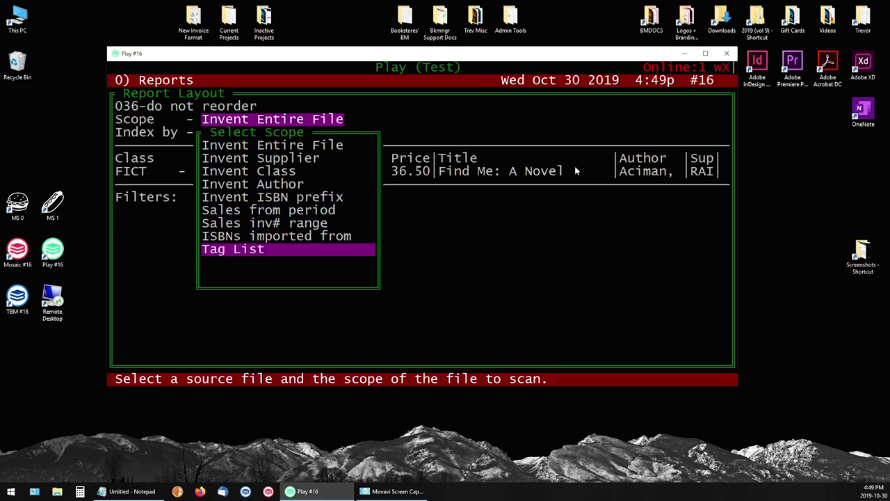
pyautogui.press('Return')
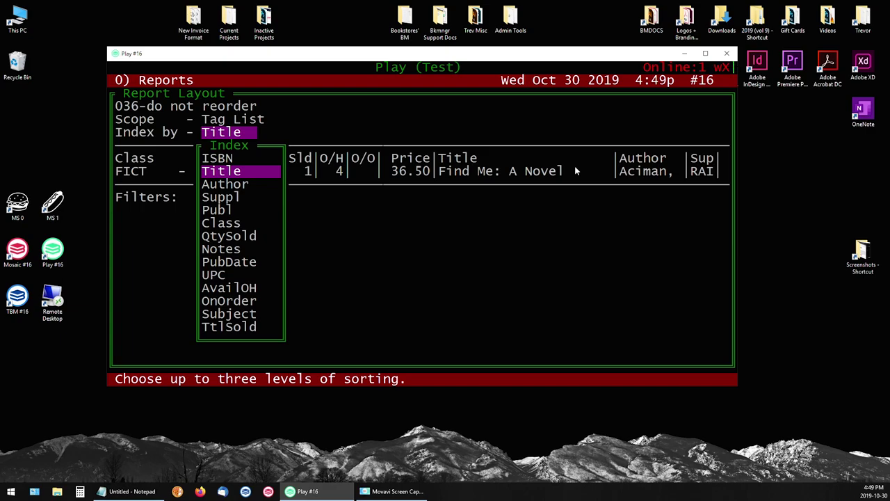
# Index report 036 by Title with no second sort level, opening its empty tag list
pyautogui.press('Return')
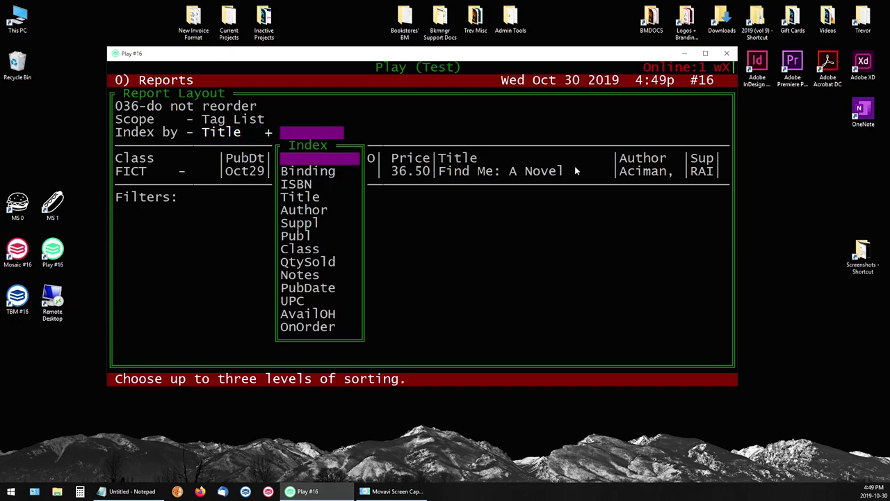
pyautogui.press('Return')
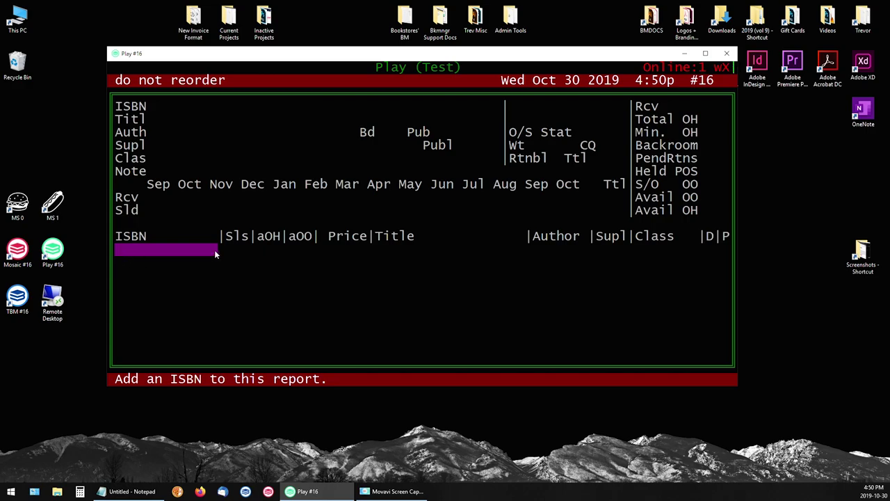
pyautogui.hotkey('alt', 'Tab')
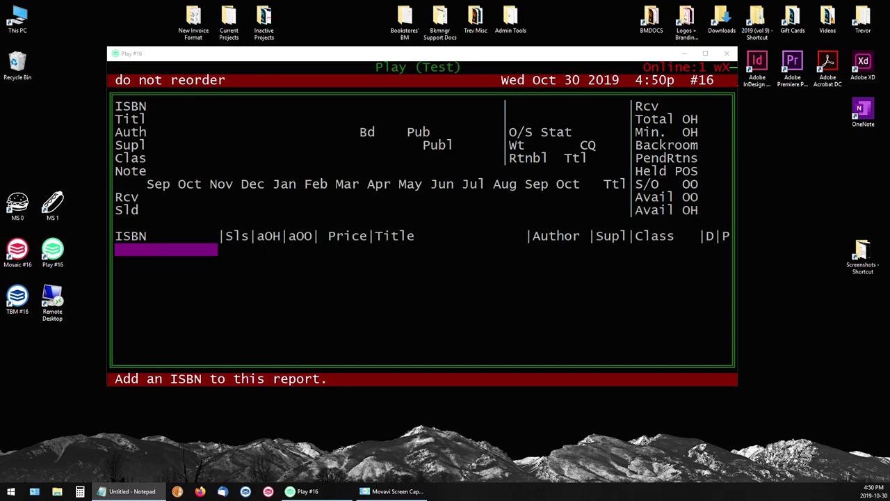
# Place the Notepad ISBN list beside the report and refocus the report's ISBN entry line
pyautogui.moveTo(889, 138); pyautogui.dragTo(505, 146)
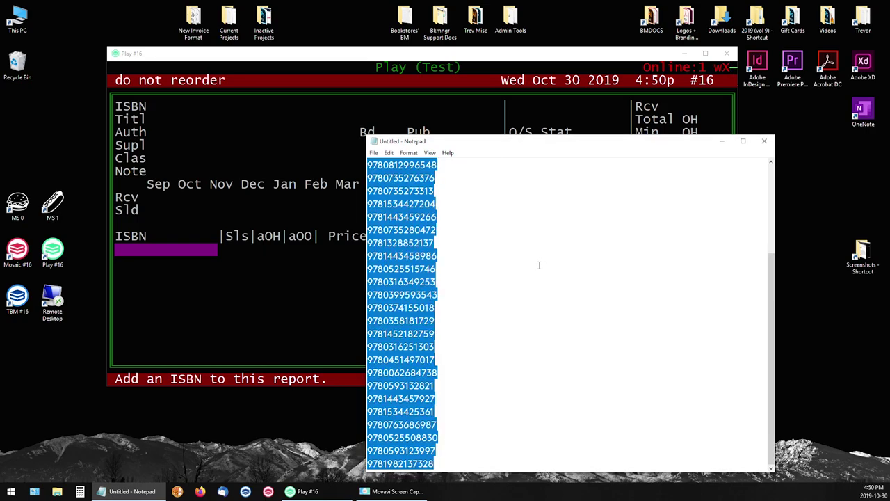
pyautogui.click(539, 265)
pyautogui.click(351, 73)
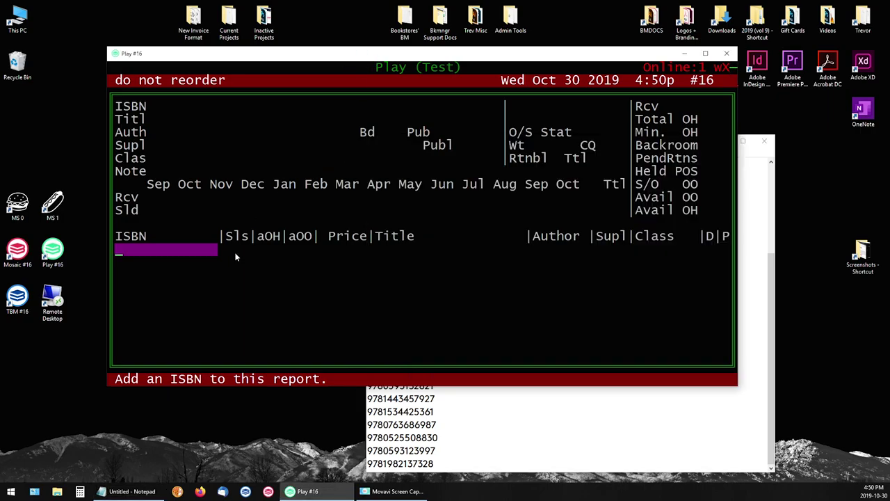
# Paste the Notepad ISBNs into report 036, listing eight titles, and open Reports eXtras
pyautogui.rightClick(258, 287)
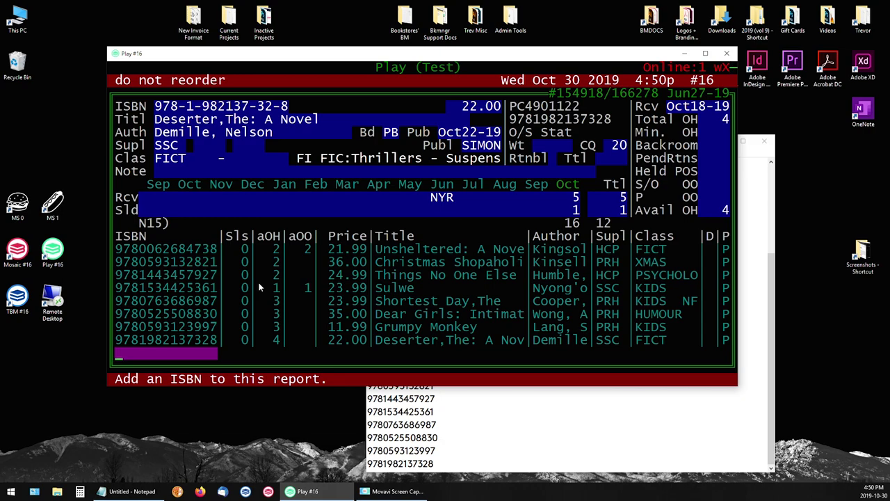
pyautogui.press('Escape')
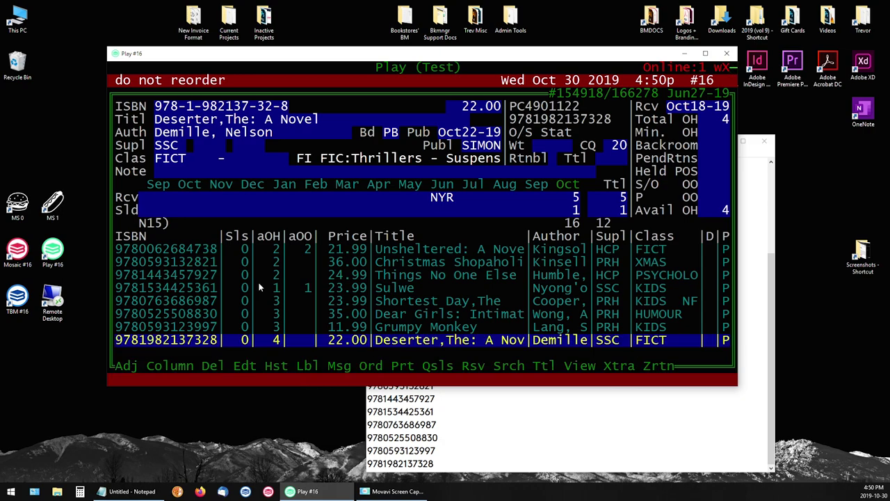
pyautogui.press('Up')
pyautogui.press('Up')
pyautogui.press('Up')
pyautogui.press('Down')
pyautogui.press('Down')
pyautogui.press('Down')
pyautogui.press('Up')
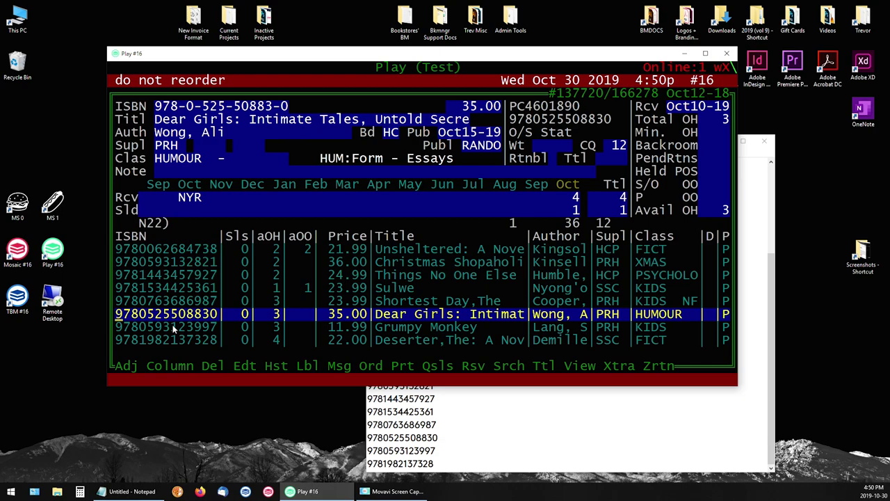
pyautogui.press('a')
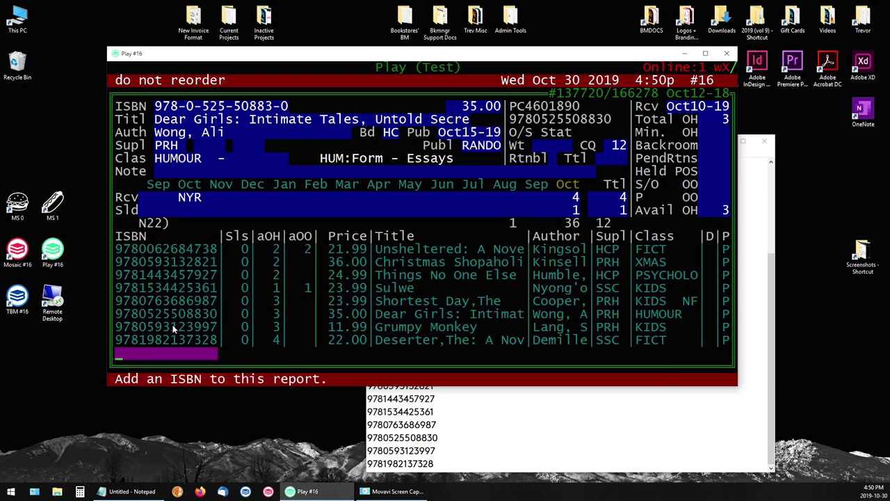
pyautogui.press('Escape')
pyautogui.press('Up')
pyautogui.press('Up')
pyautogui.press('Up')
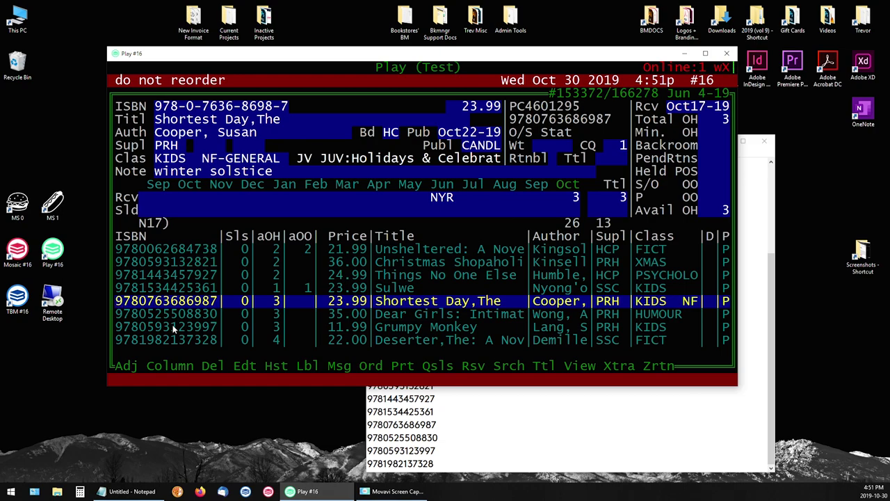
pyautogui.press('x')
pyautogui.press('Up')
pyautogui.press('Up')
# Apply MinOh -1 to all 34 report entries and check Sulwe's record shows -1
pyautogui.press('Down')
pyautogui.press('Down')
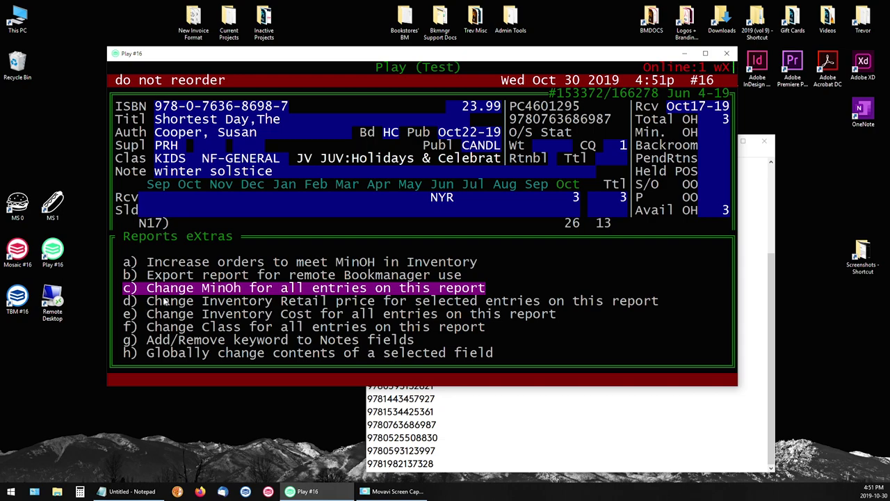
pyautogui.press('Down')
pyautogui.press('Down')
pyautogui.press('Down')
pyautogui.press('Down')
pyautogui.press('Down')
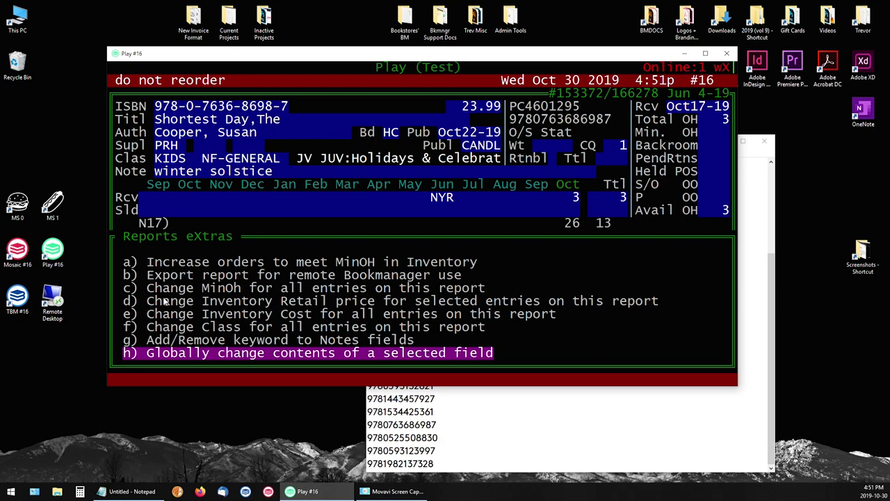
pyautogui.press('Up')
pyautogui.press('Up')
pyautogui.press('Up')
pyautogui.press('Up')
pyautogui.press('Up')
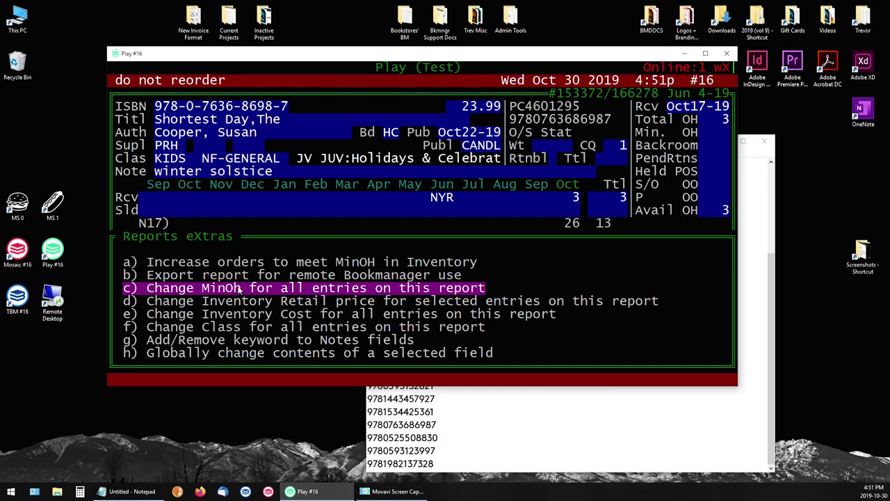
pyautogui.press('Return')
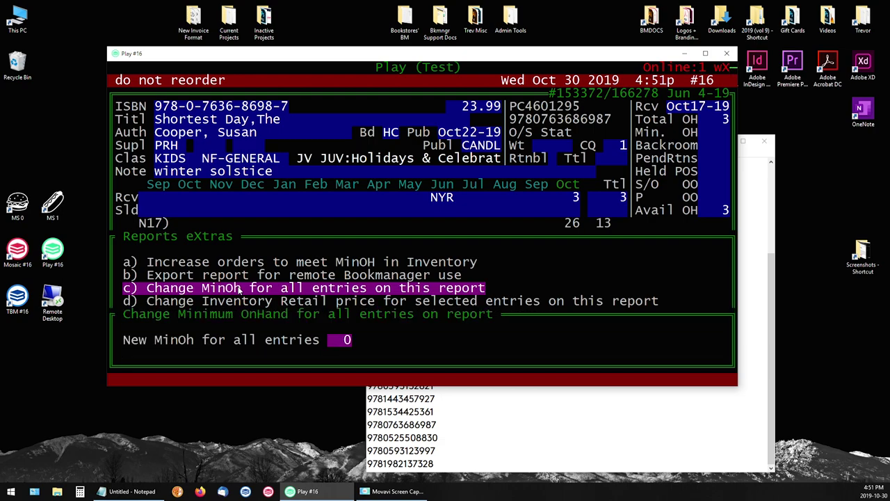
pyautogui.write('-1')
pyautogui.press('Return')
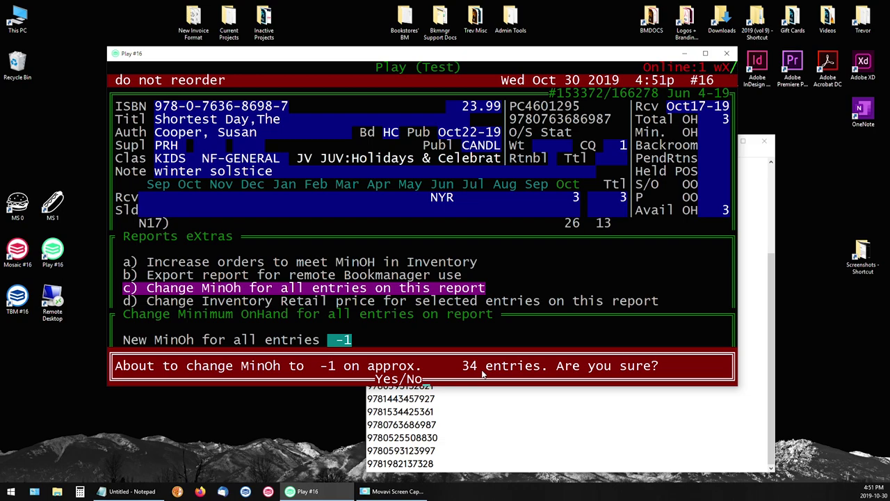
pyautogui.press('y')
pyautogui.hotkey('ctrl', 'v')
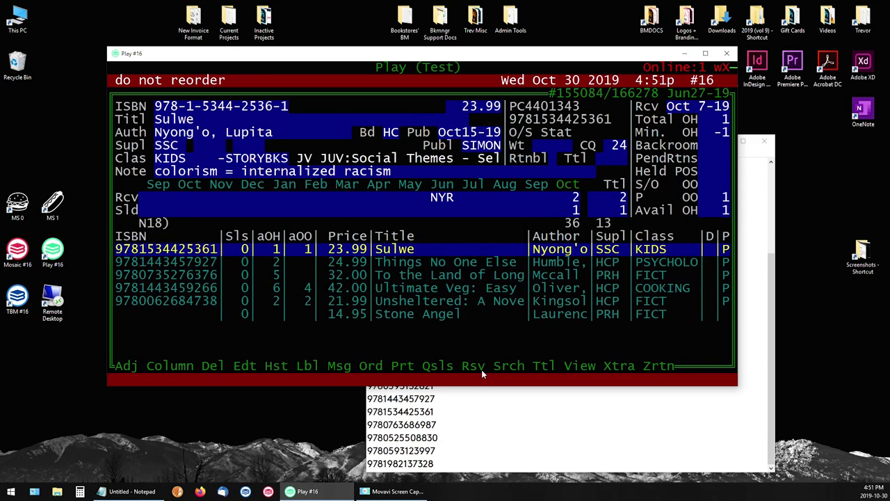
pyautogui.moveTo(729, 129); pyautogui.dragTo(717, 136)
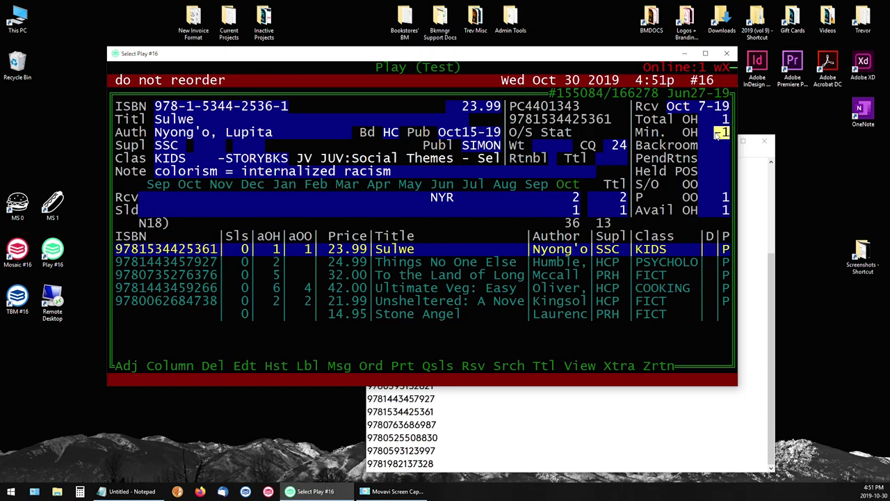
pyautogui.rightClick(716, 136)
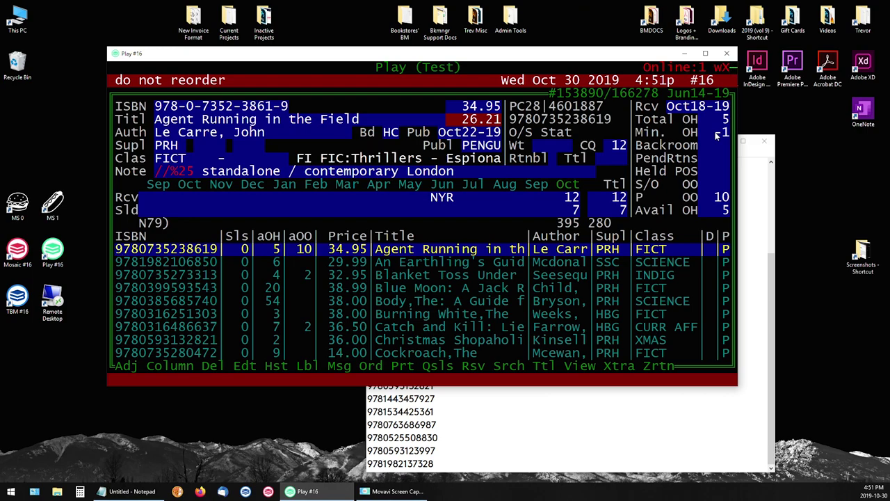
# Reset MinOh to 0 for all 34 report entries
pyautogui.press('x')
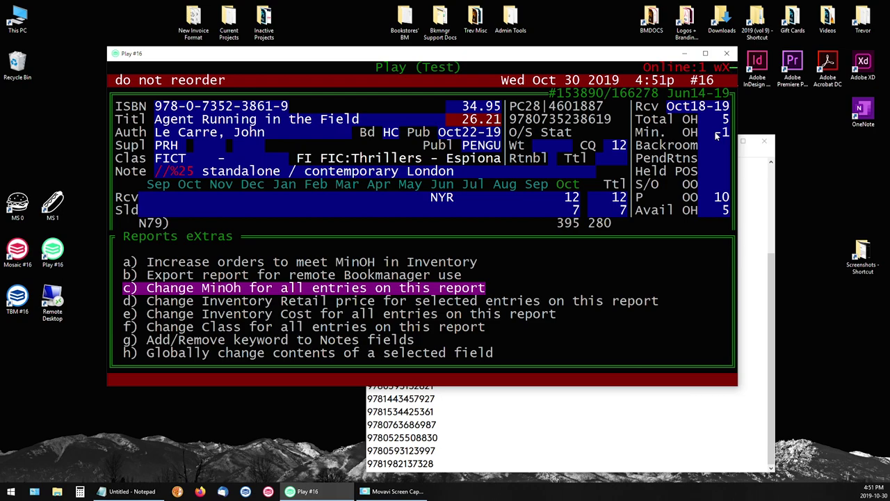
pyautogui.press('Return')
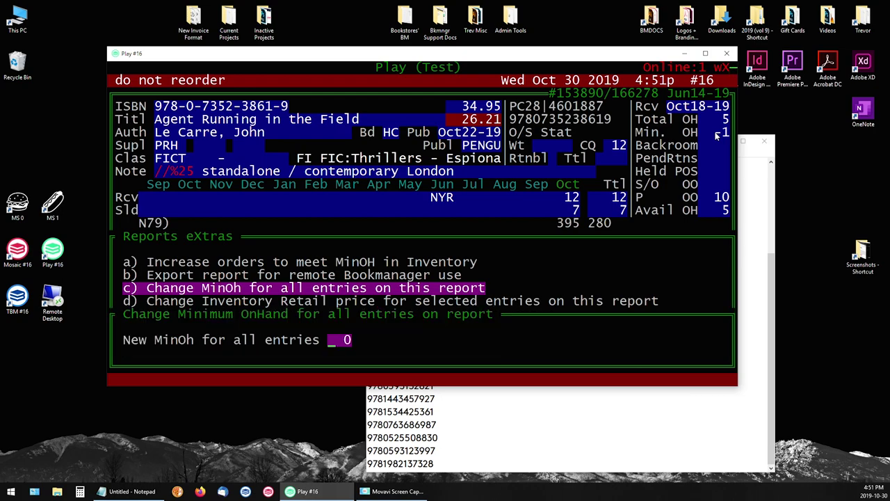
pyautogui.press('Return')
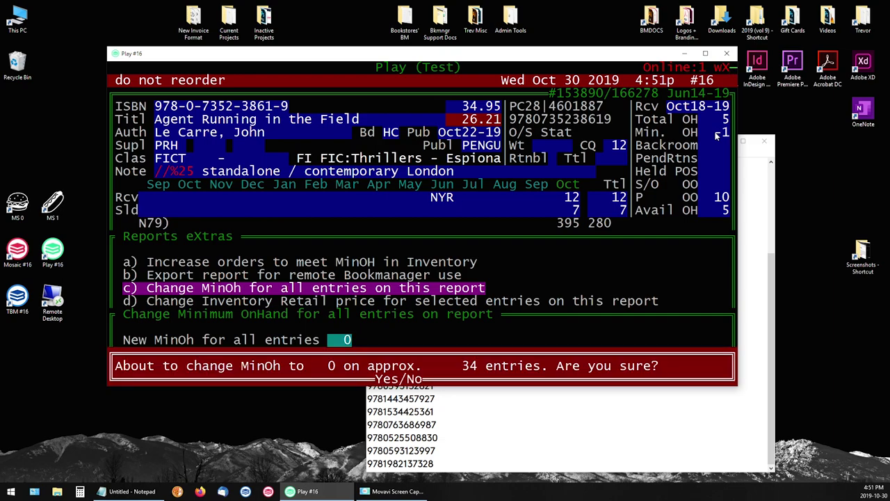
pyautogui.press('y')
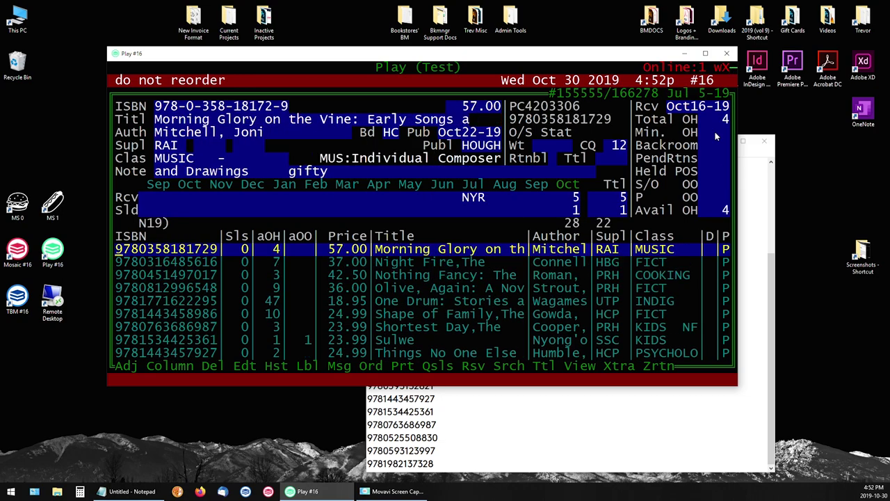
# Set MinOh back to -1 for all report entries
pyautogui.press('x')
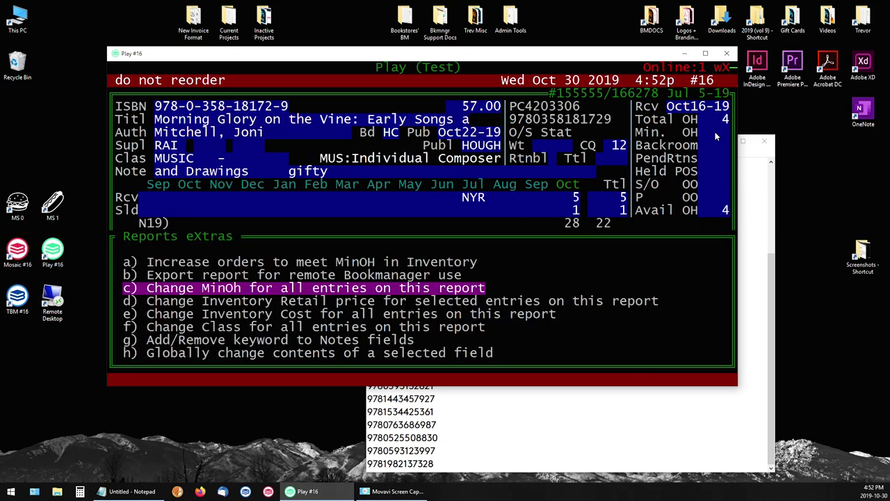
pyautogui.press('Return')
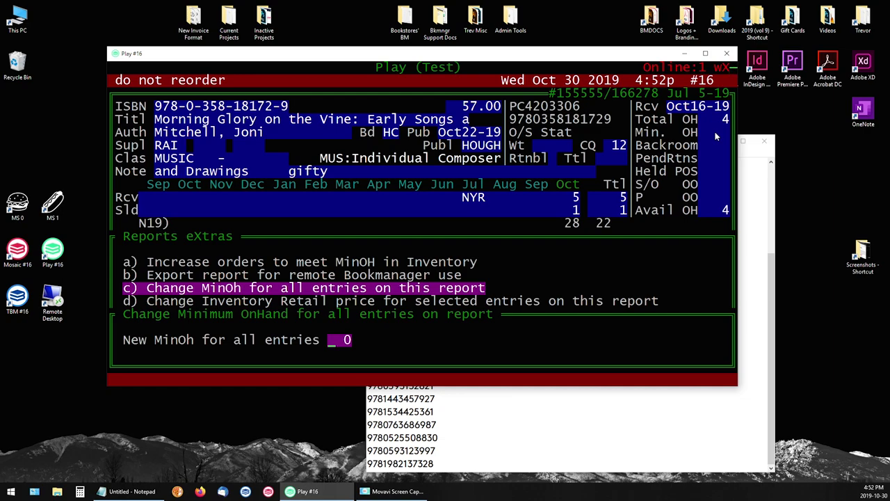
pyautogui.write('-1')
pyautogui.press('Return')
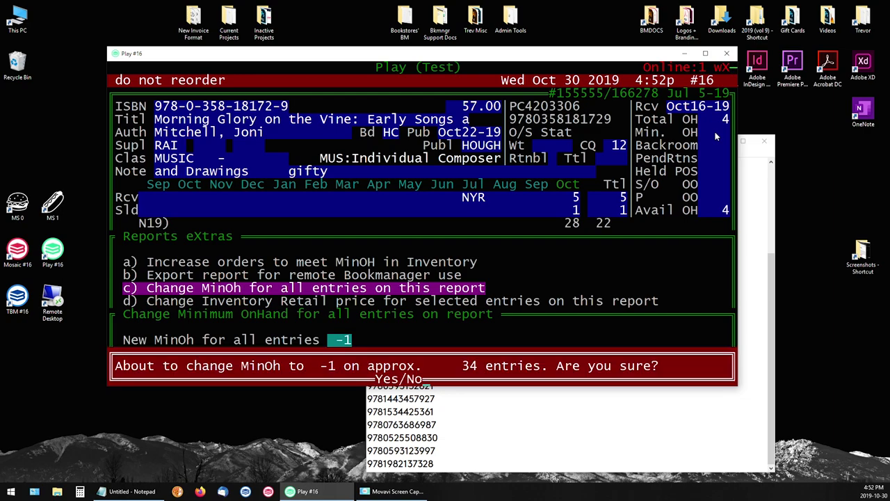
pyautogui.press('y')
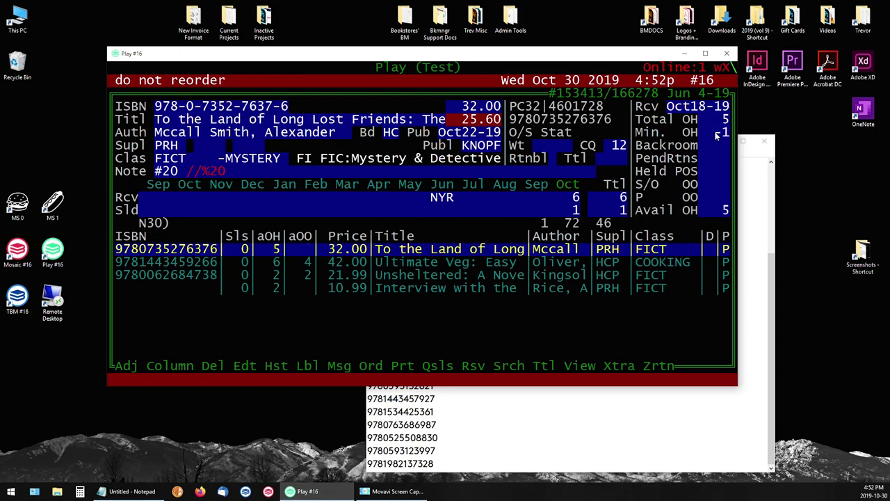
# Open To the Land of Long Lost Friends' orders and start a new order line to see DO NOT ORDER
pyautogui.press('o')
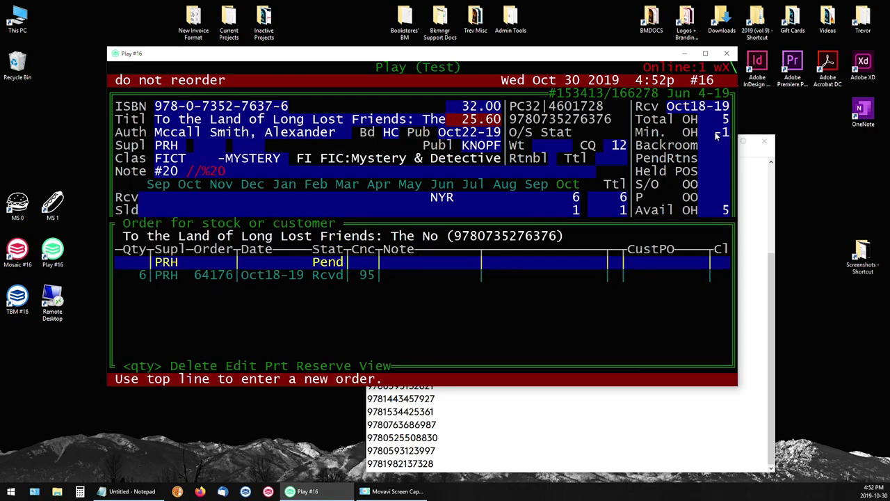
pyautogui.press('Return')
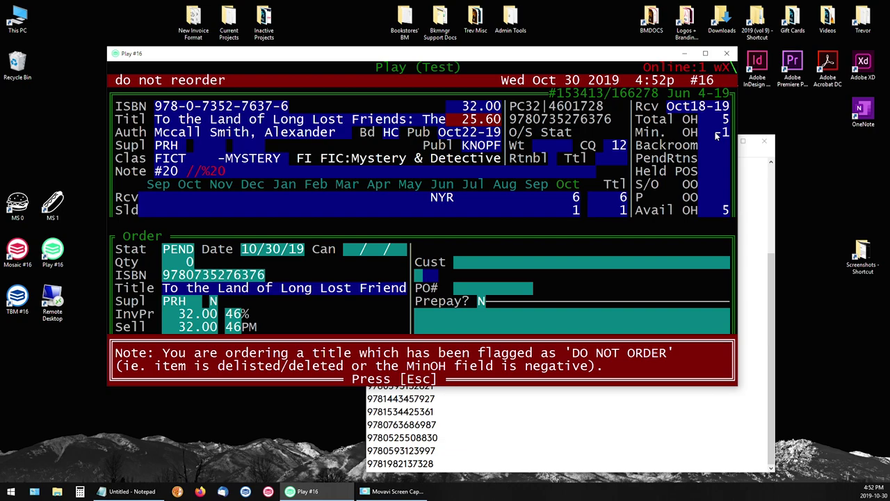